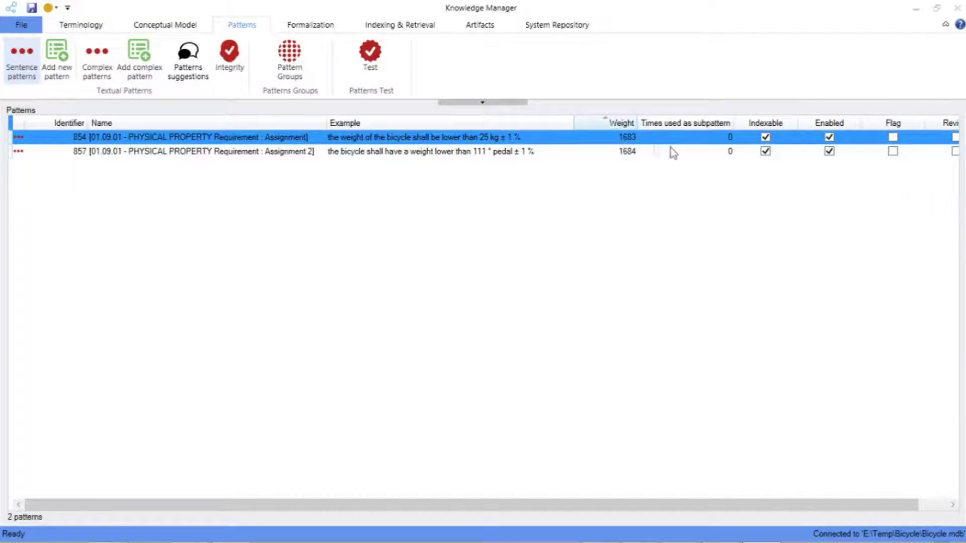
right_click(600, 143)
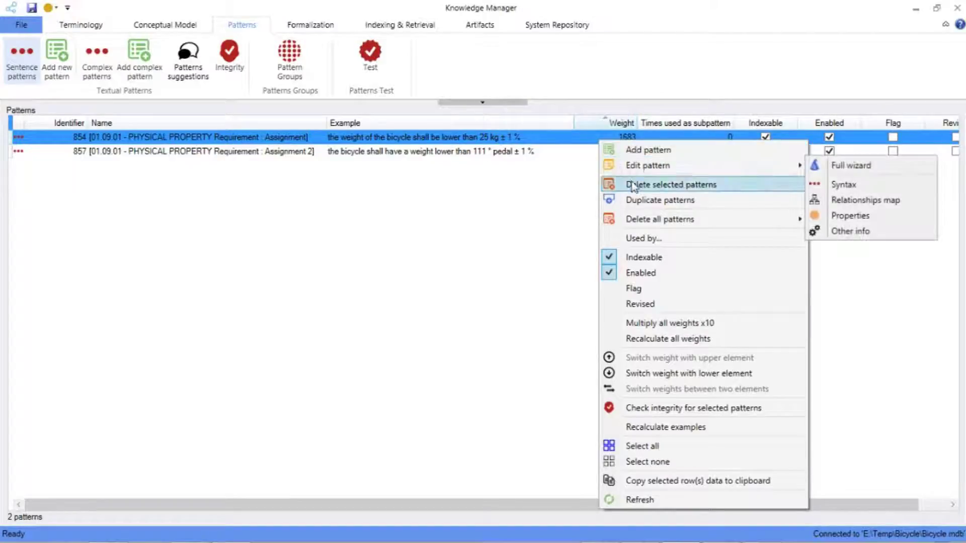
mouse_move(633, 171)
left_click(850, 213)
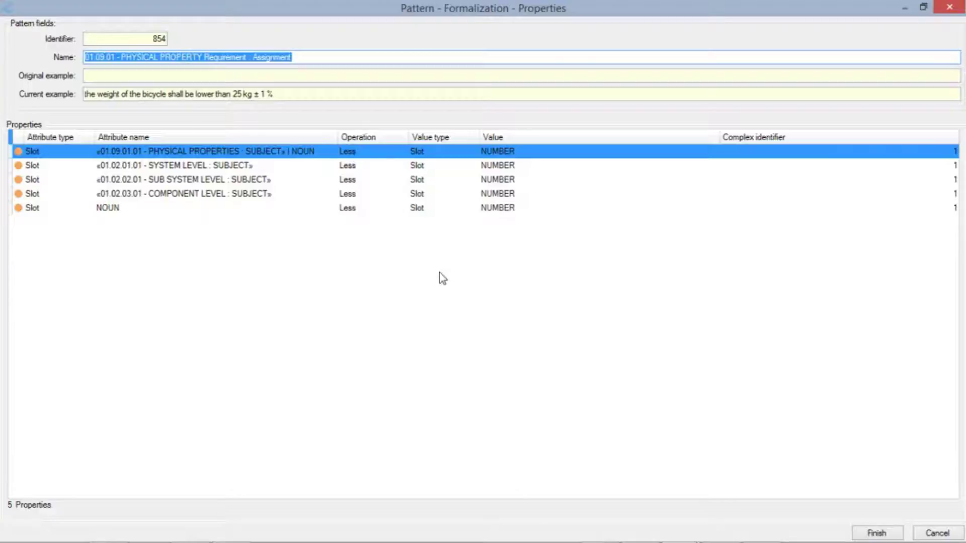
left_click(863, 534)
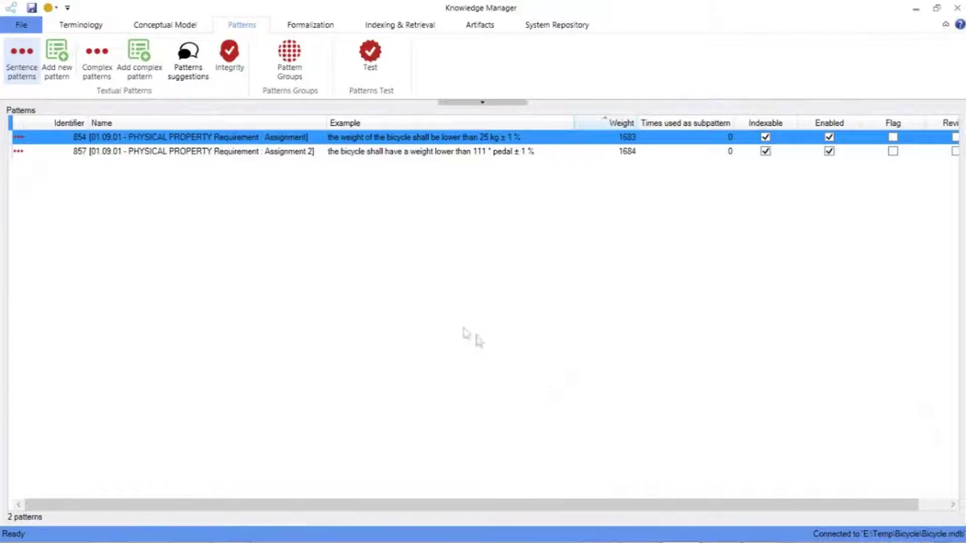
Step: Show the Workbook configuration's consistency metrics for worksheet 3-Physical Restriction Reqs, which has none yet
left_click(158, 24)
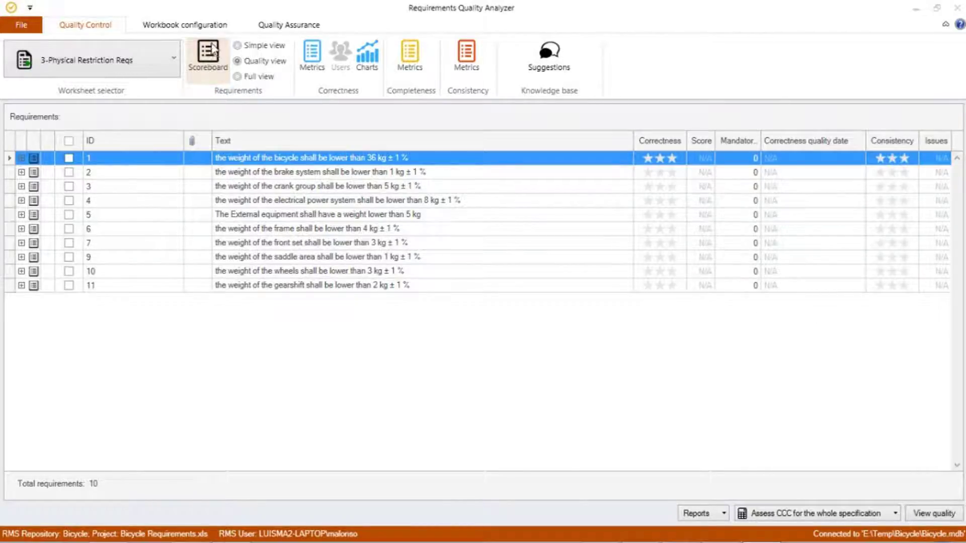
left_click(201, 28)
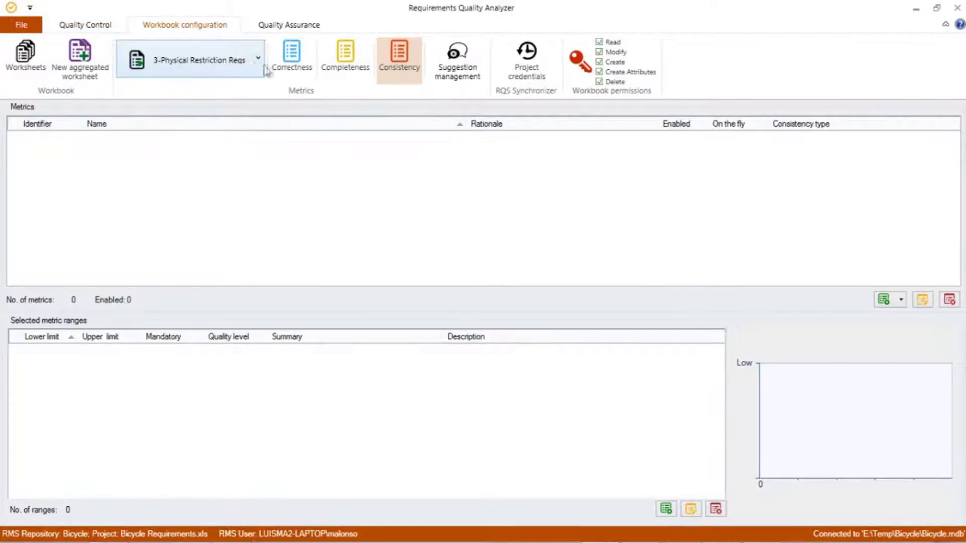
Step: Add a new Arithmetic operation compliance with SCM metric to the worksheet's consistency metrics
left_click(403, 71)
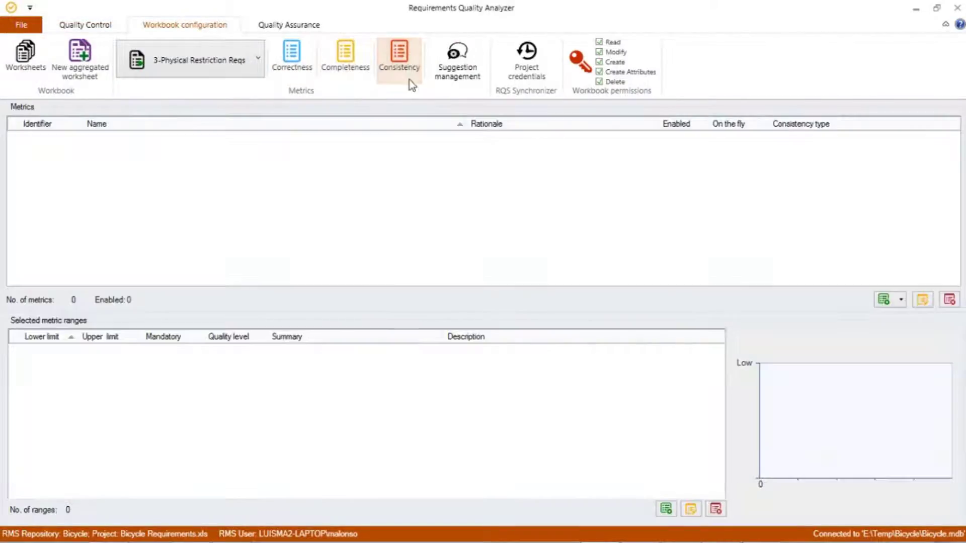
right_click(419, 148)
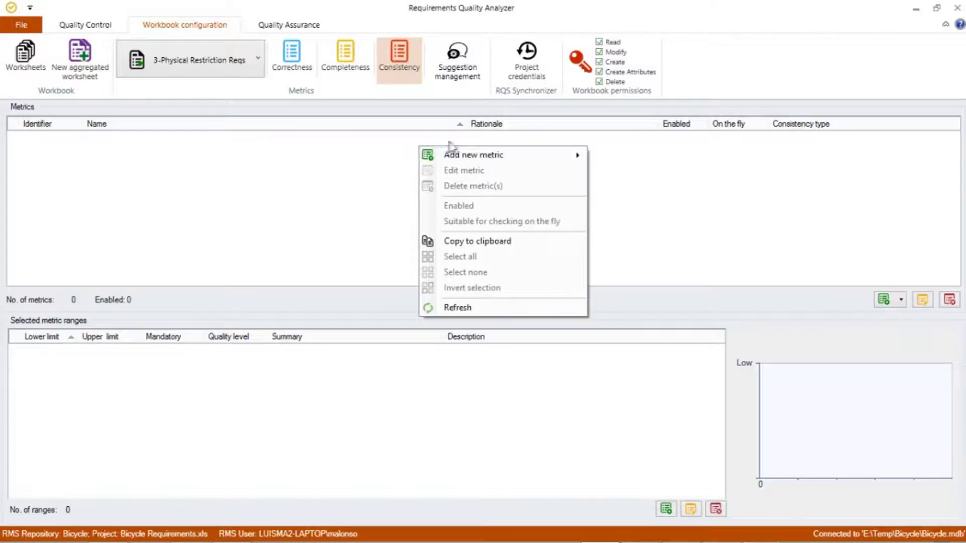
mouse_move(493, 156)
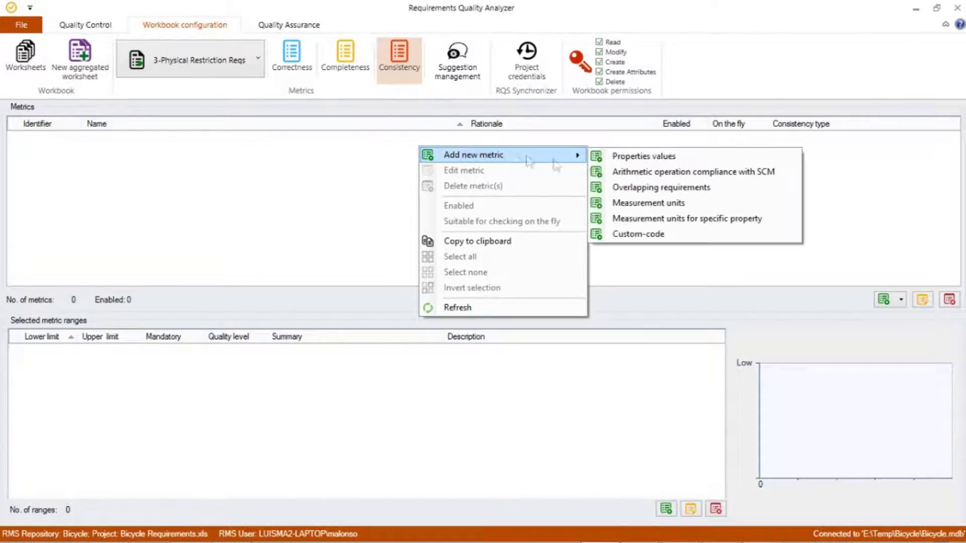
left_click(734, 172)
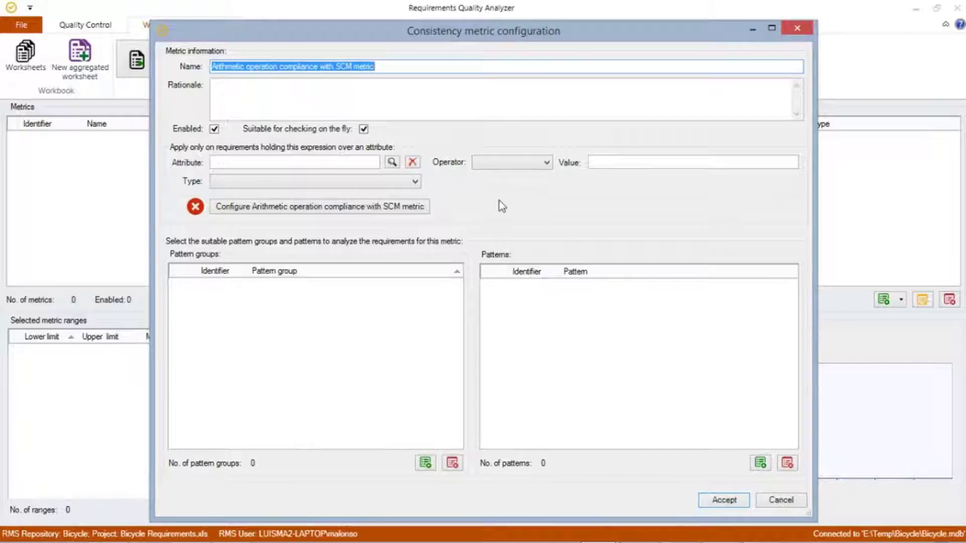
Step: Set «Composition» as the SCM view in the metric's arithmetic operation settings
left_click(340, 208)
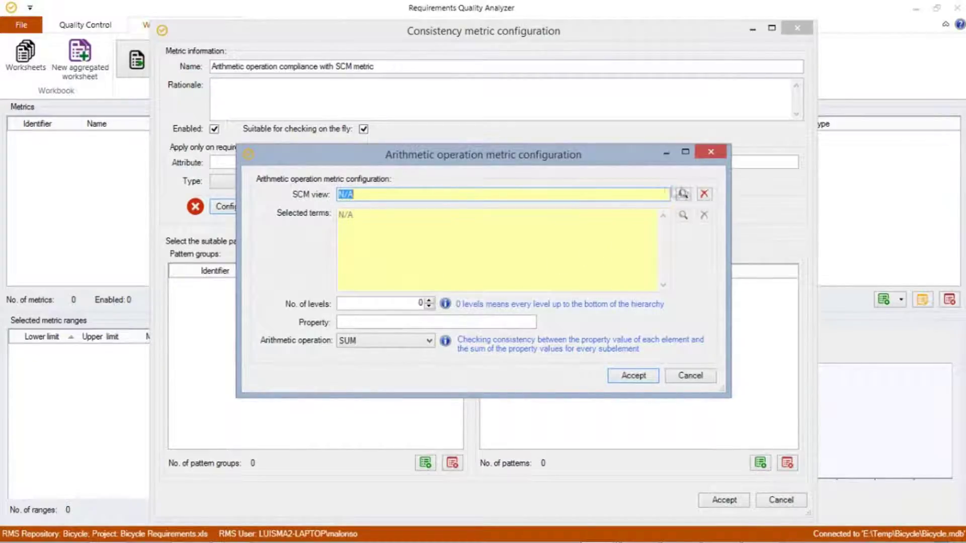
left_click(686, 195)
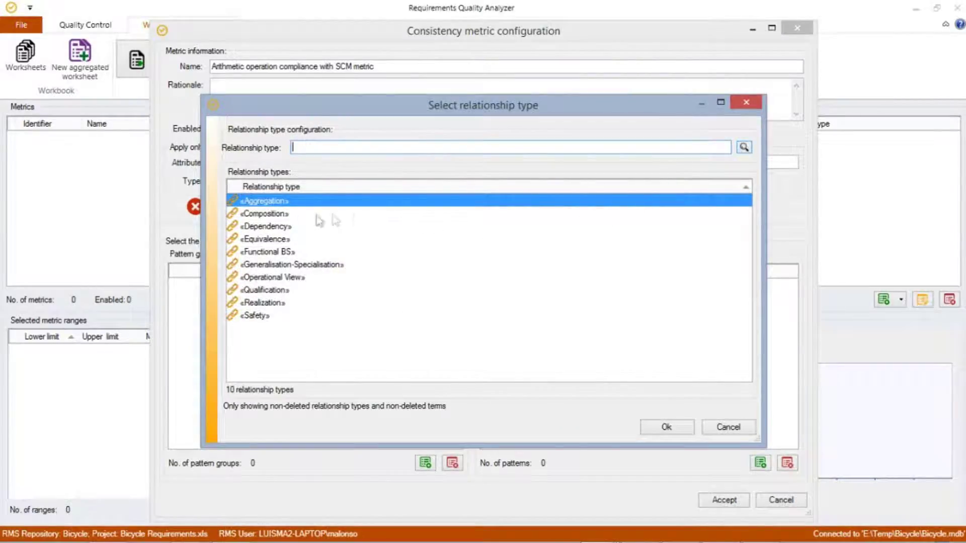
left_click(280, 214)
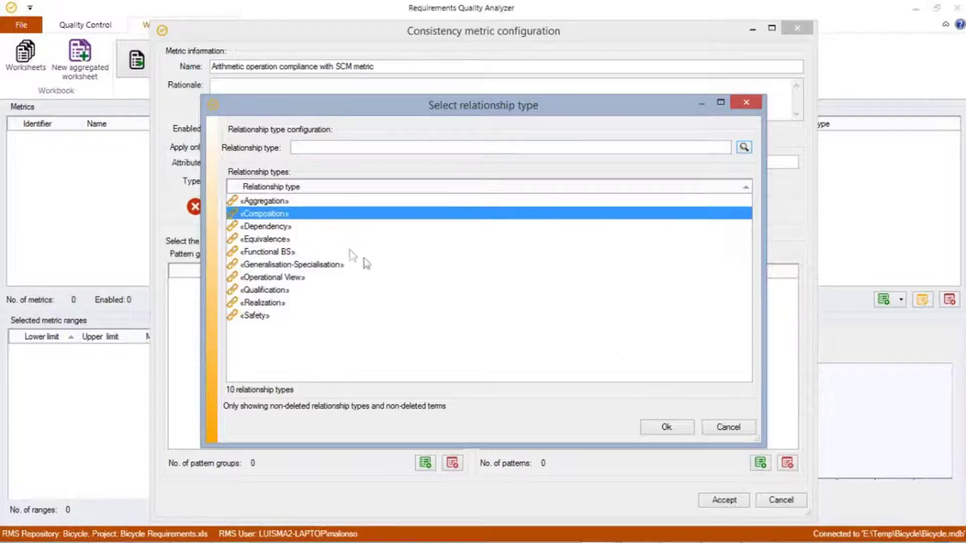
left_click(683, 427)
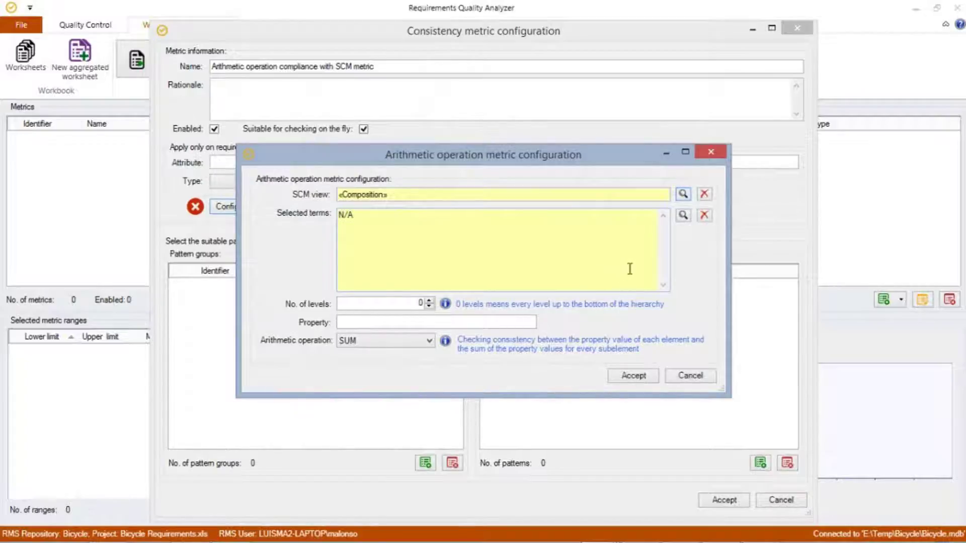
Step: Select the Bicycle term for the arithmetic check
left_click(680, 217)
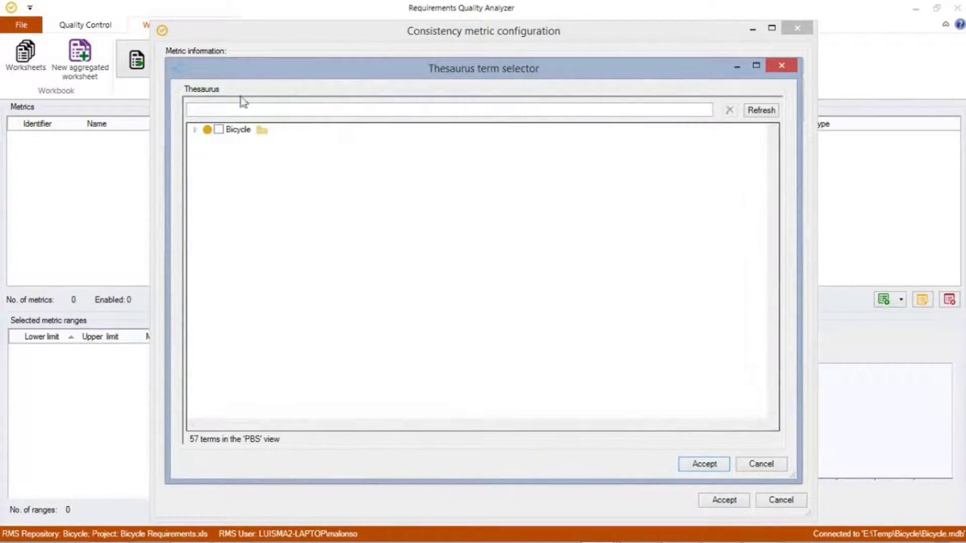
left_click(195, 130)
left_click(218, 129)
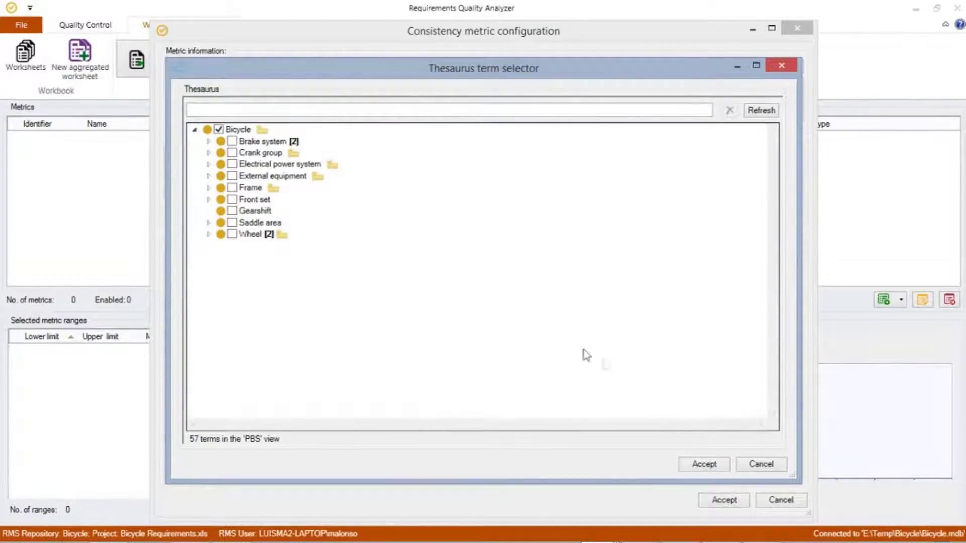
left_click(720, 468)
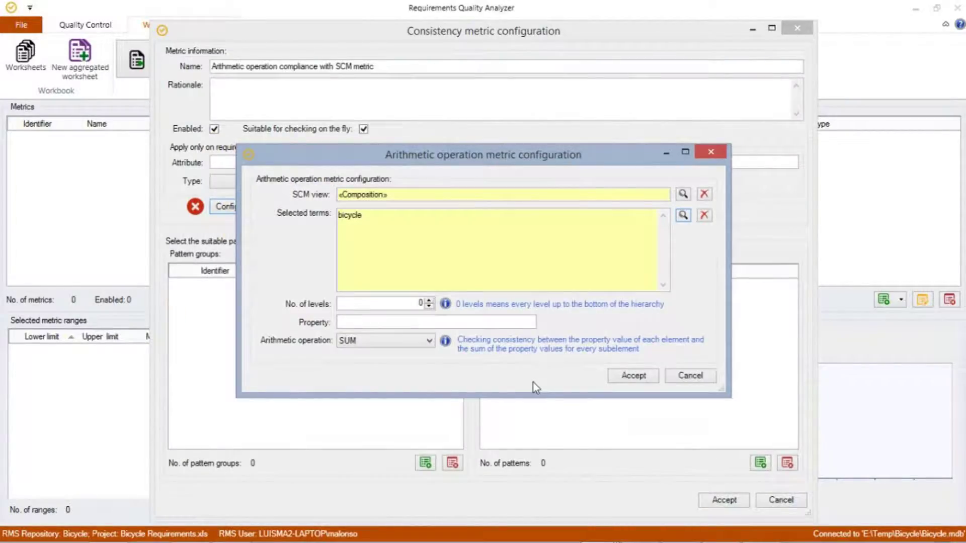
Step: Set the number of levels to 1 and the property to 'weight', and accept the settings
left_click(430, 300)
left_click(426, 320)
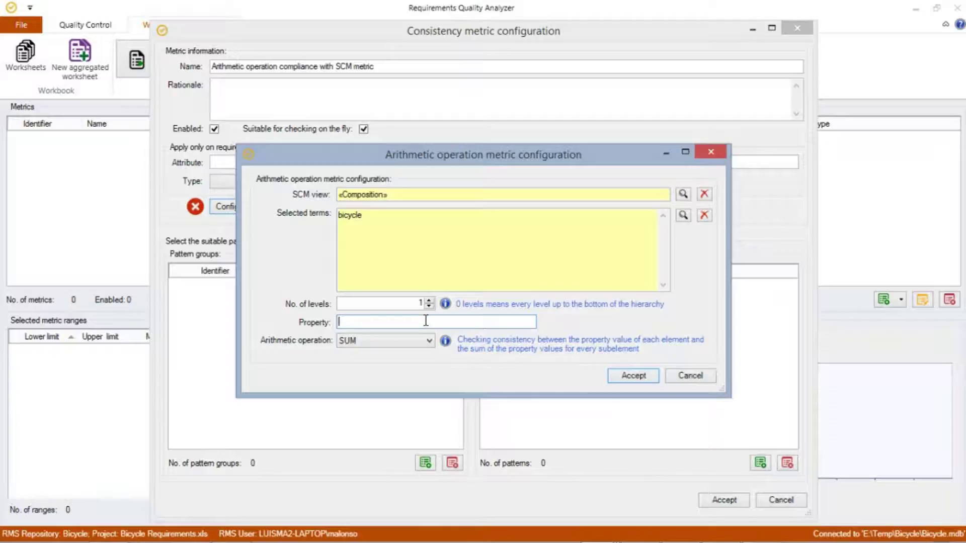
type("weight")
left_click(610, 379)
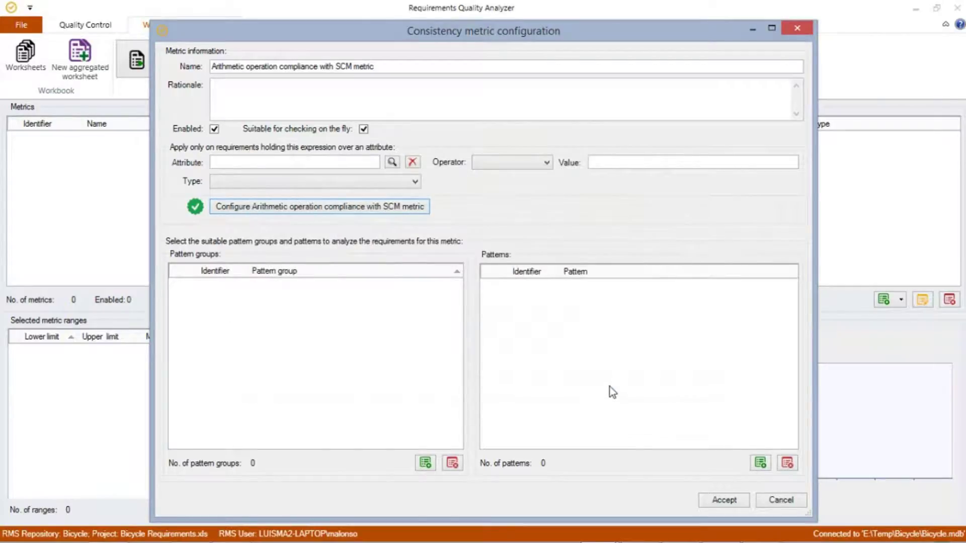
Step: Link pattern group 65 01.09.01 PHYSICAL PROPERTY to the metric and accept the configuration
right_click(386, 331)
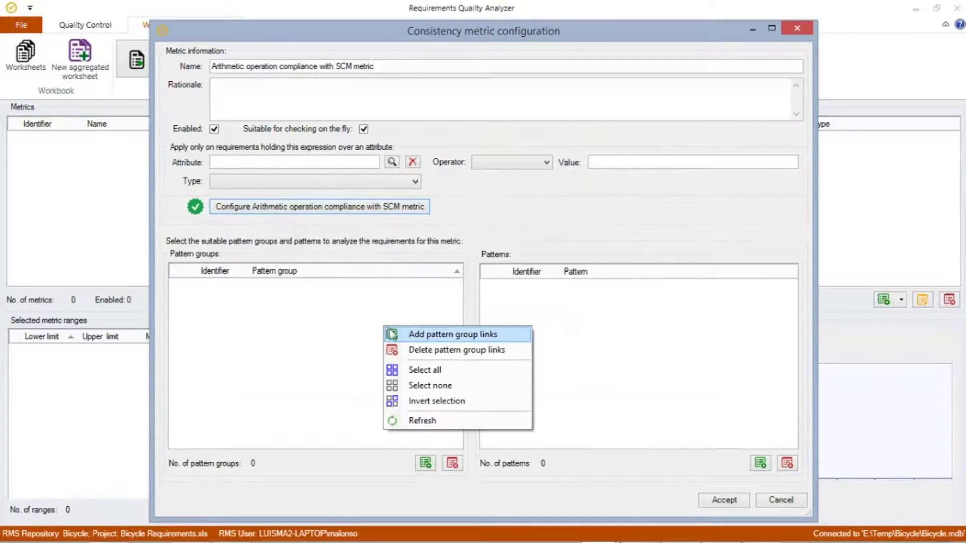
left_click(414, 340)
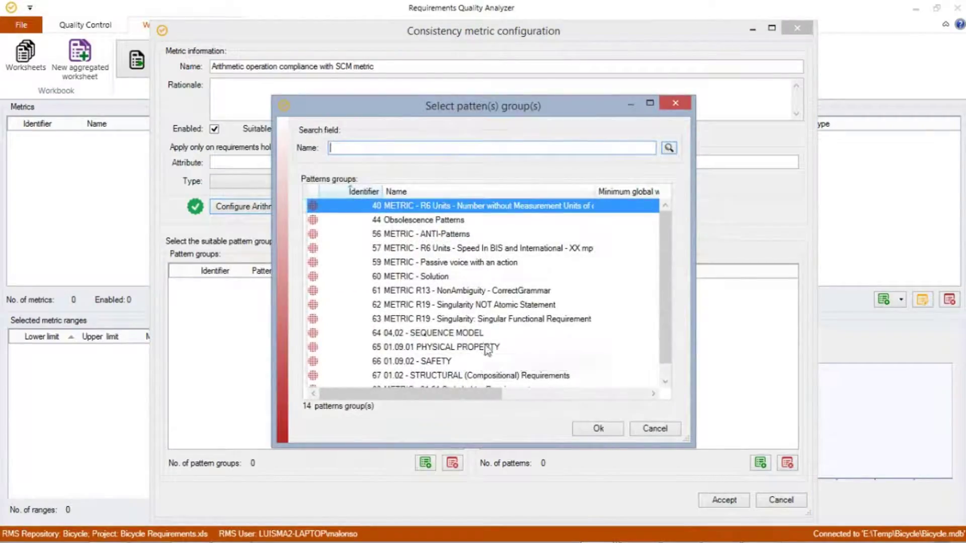
left_click(487, 348)
left_click(595, 429)
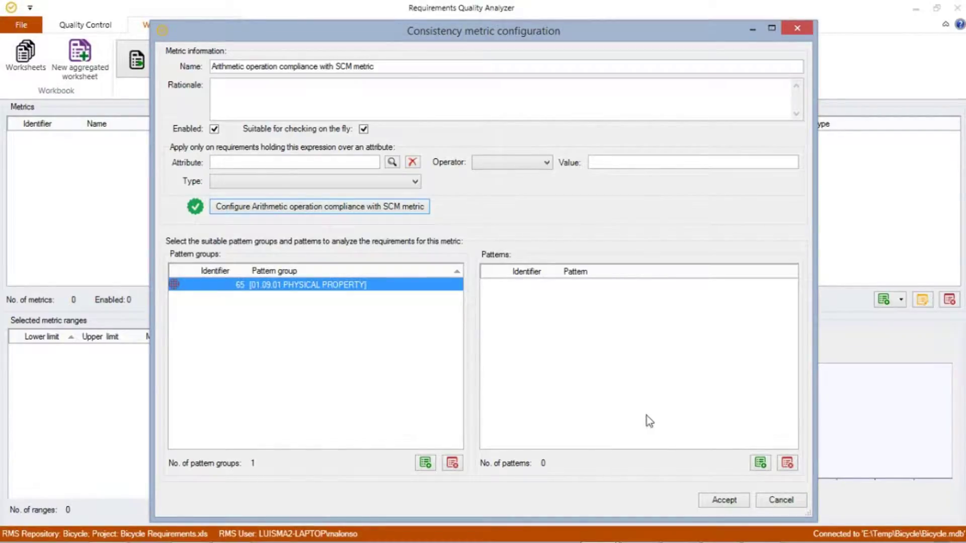
left_click(715, 499)
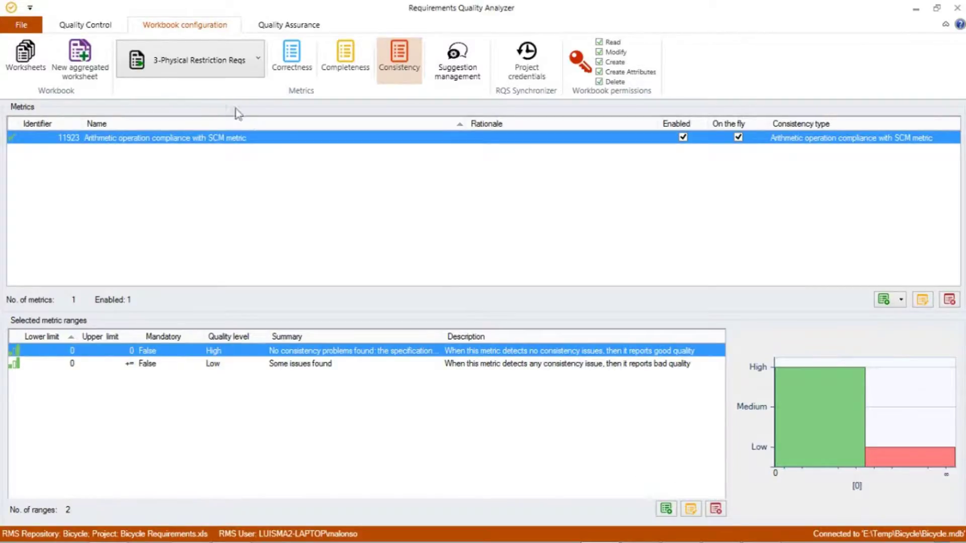
Step: Recalculate the consistency metric under Quality Control > Consistency > Metrics, giving a 0.10 score
left_click(92, 28)
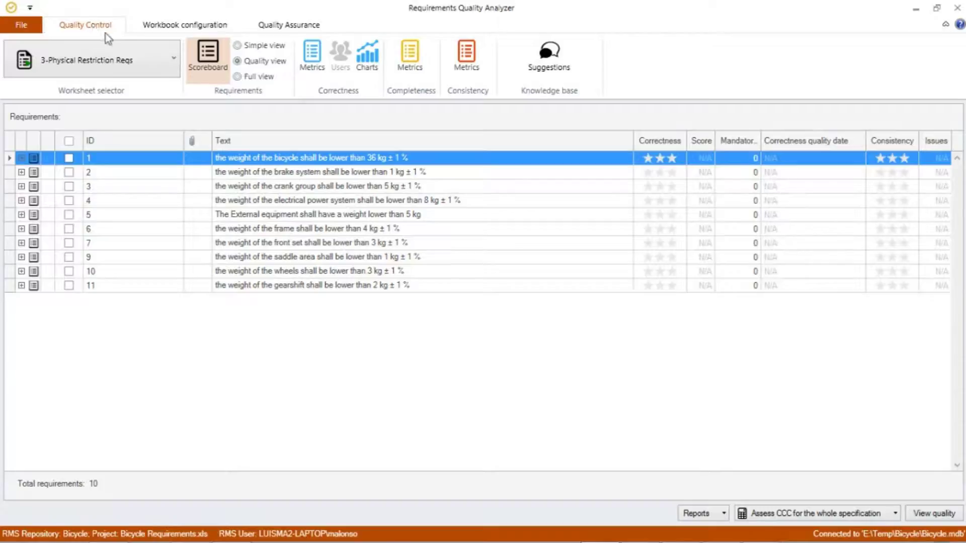
left_click(464, 70)
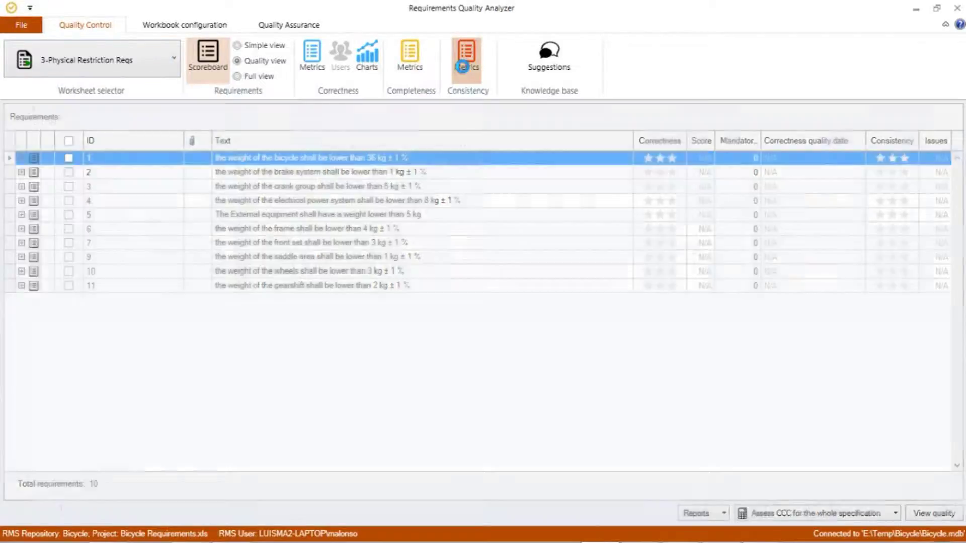
left_click(887, 511)
left_click(570, 335)
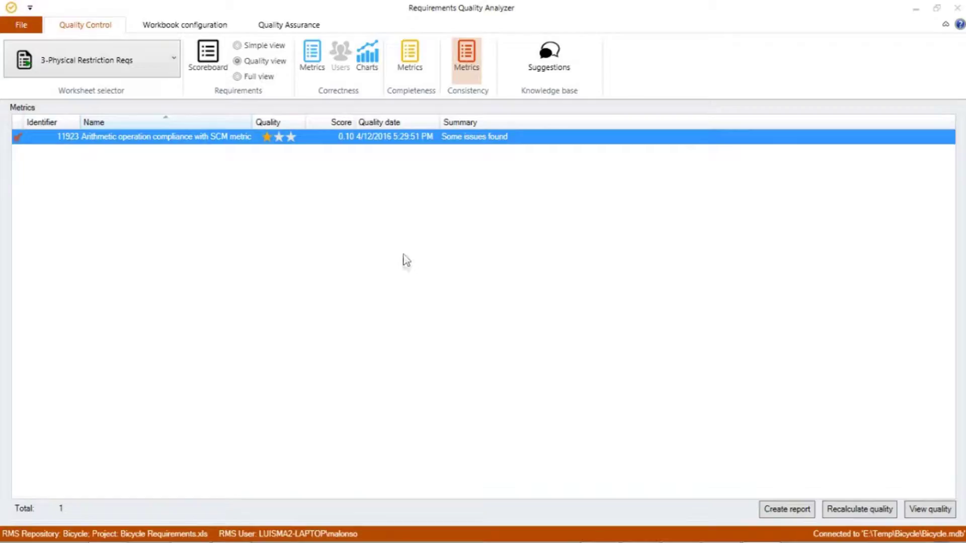
Step: Review the metric's inconsistent requirements and terms, then open the bicycle weight requirement (under 25 kg ± 1 %)
double_click(366, 138)
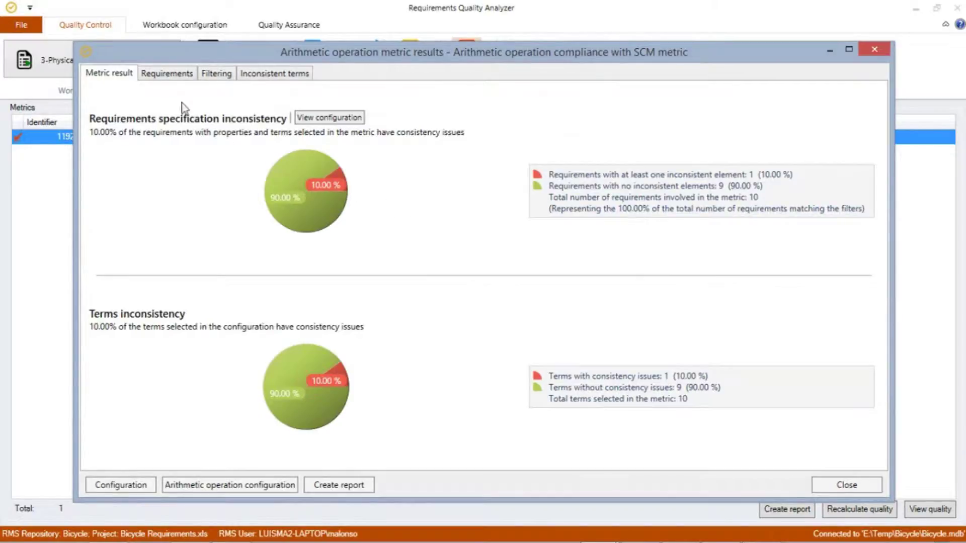
left_click(165, 79)
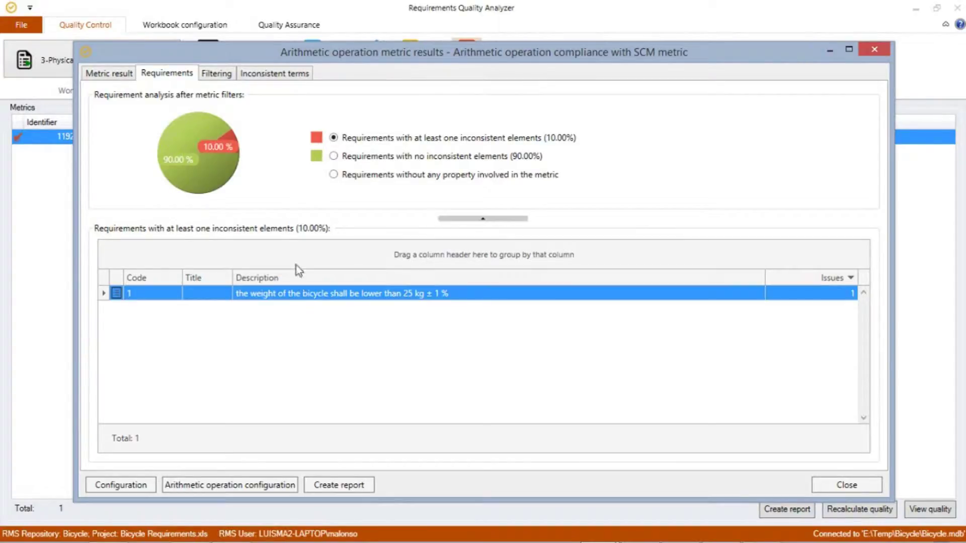
left_click(277, 76)
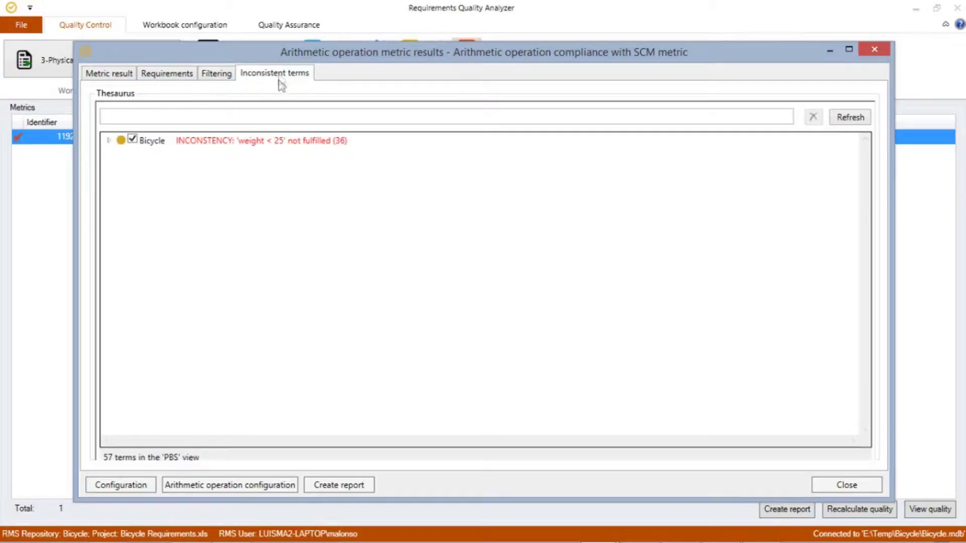
left_click(109, 142)
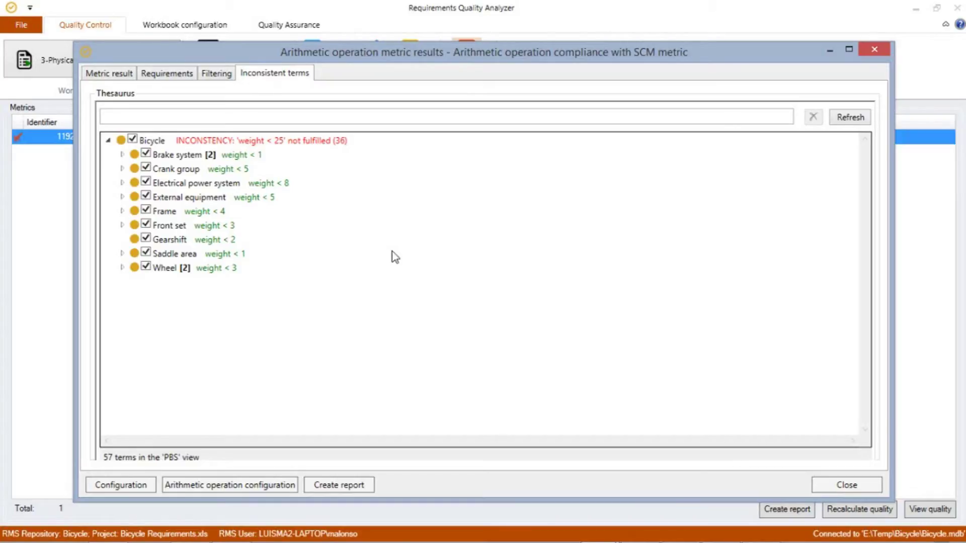
left_click(179, 73)
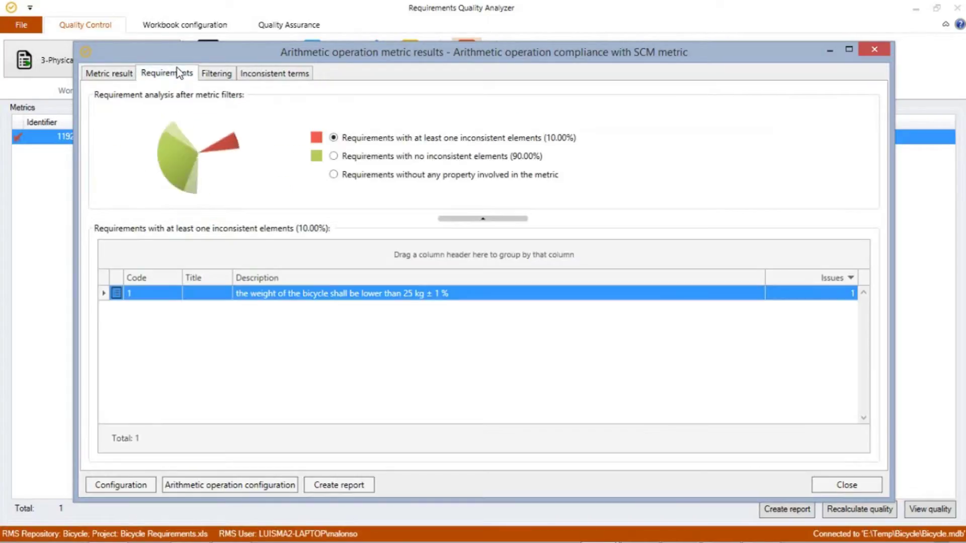
double_click(438, 295)
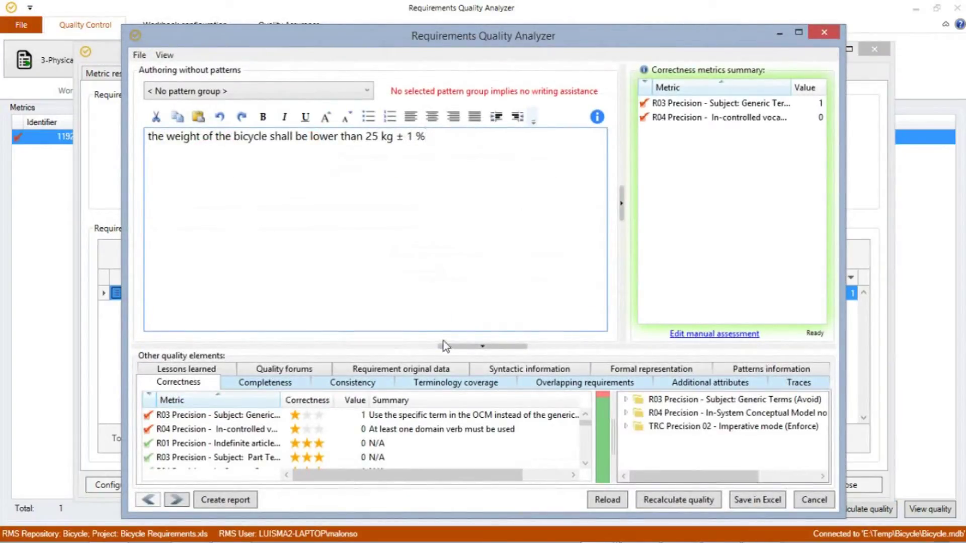
Step: Change the bicycle weight limit from 25 to 36 kg and save it in Excel
left_click_drag(366, 136, 382, 141)
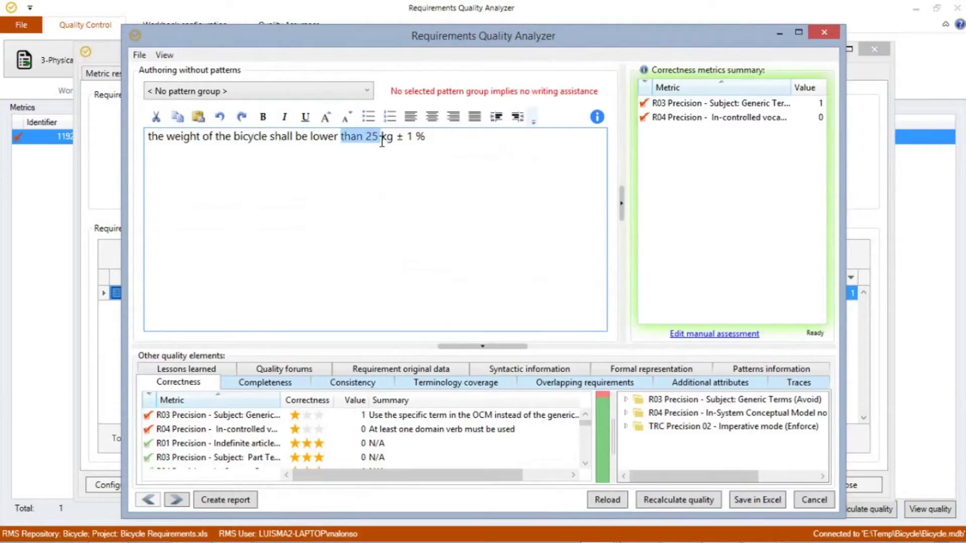
double_click(373, 137)
type("36")
key("Right")
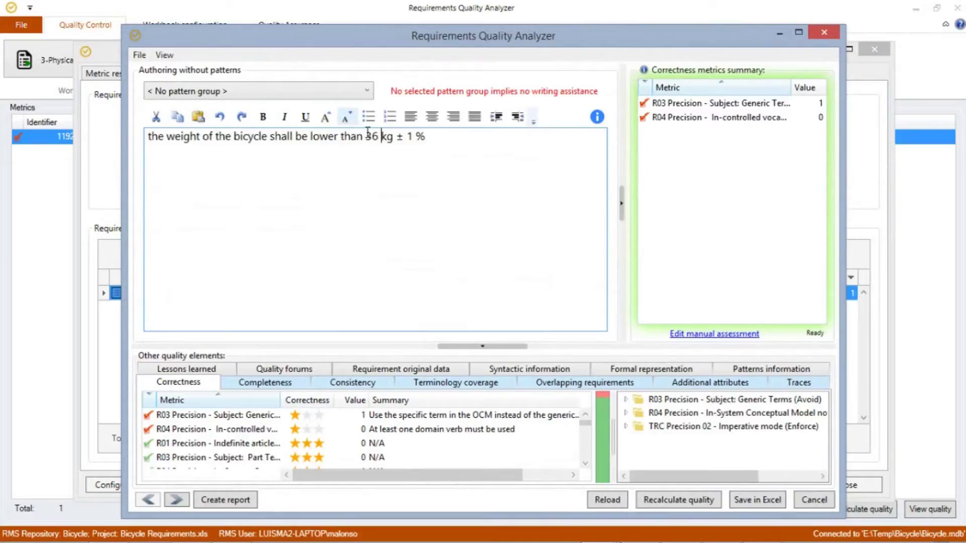
left_click(746, 499)
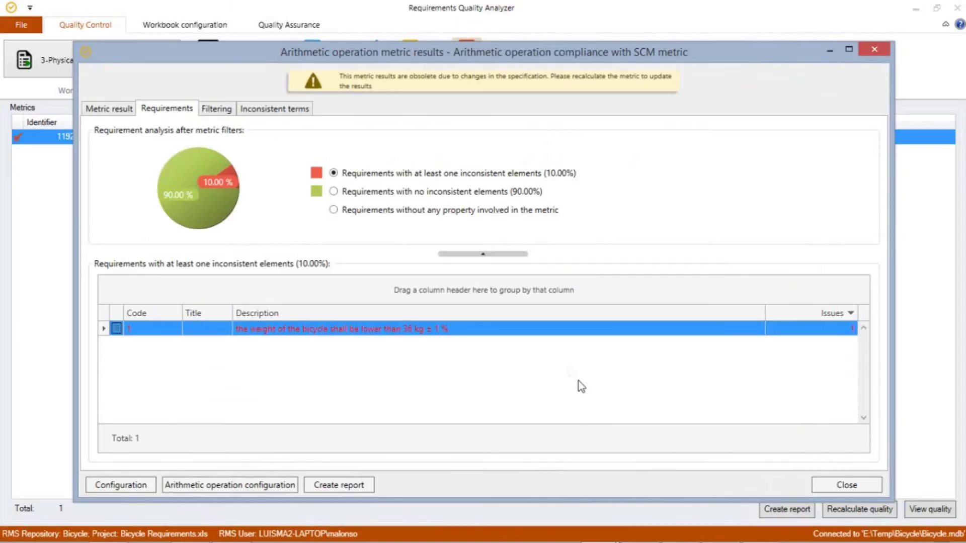
Step: Recalculate the metric, now scoring 0.00 with no consistency problems
left_click(850, 486)
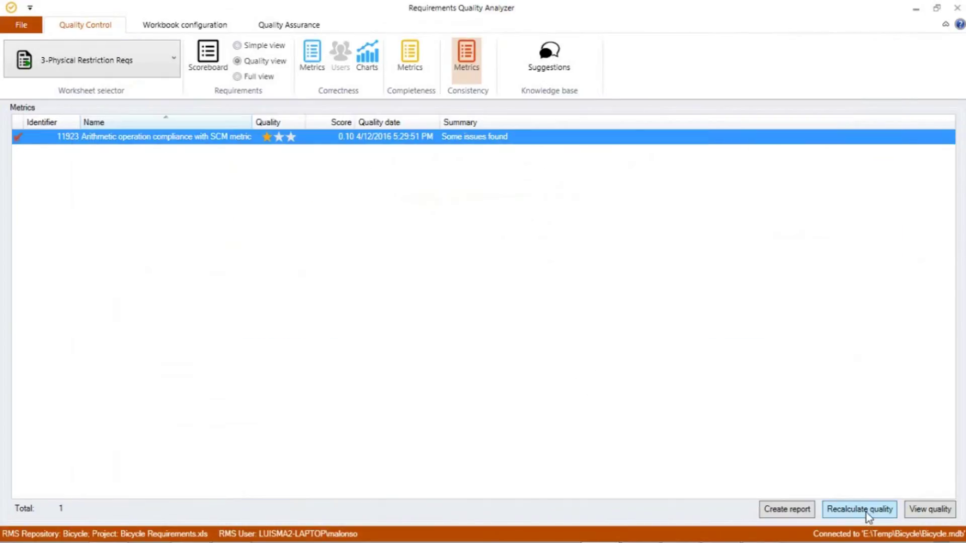
left_click(859, 510)
left_click(551, 328)
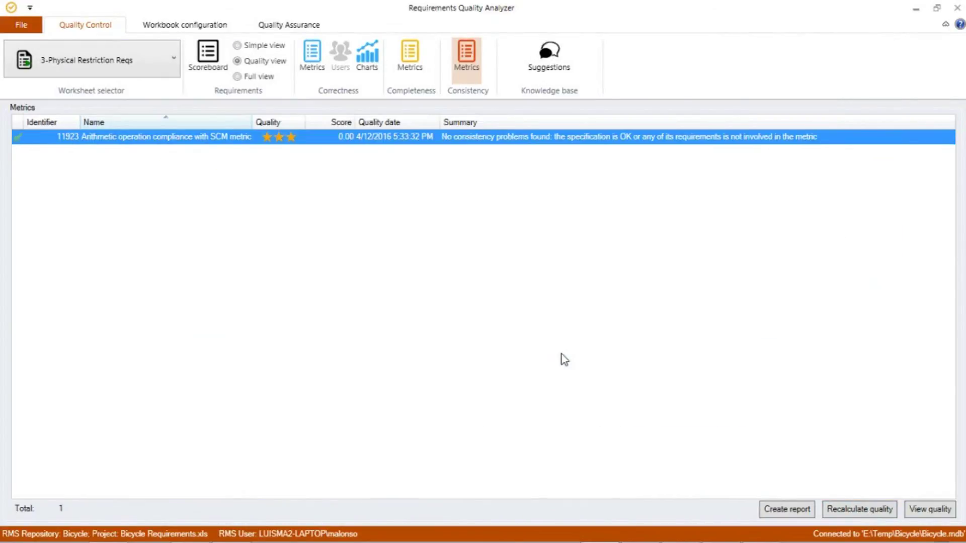